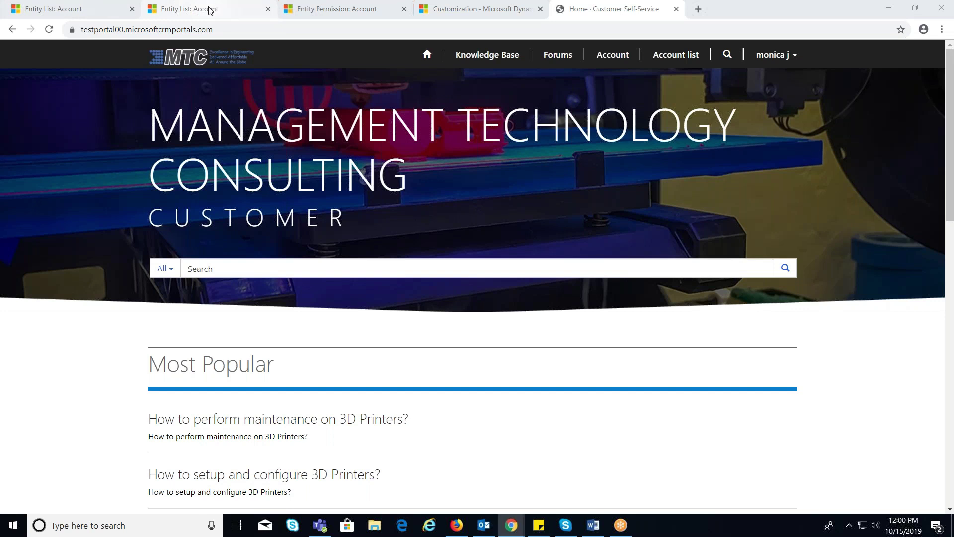
Step: Switch to the Dynamics 365 admin tab and show the Active Web Roles list
{"action": "left_click", "coordinate": [209, 10]}
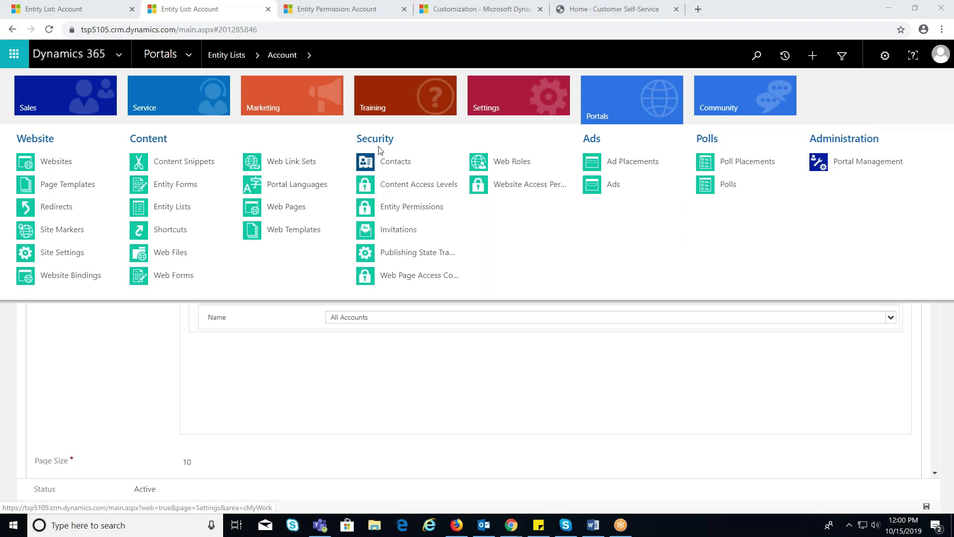
{"action": "left_click", "coordinate": [513, 160]}
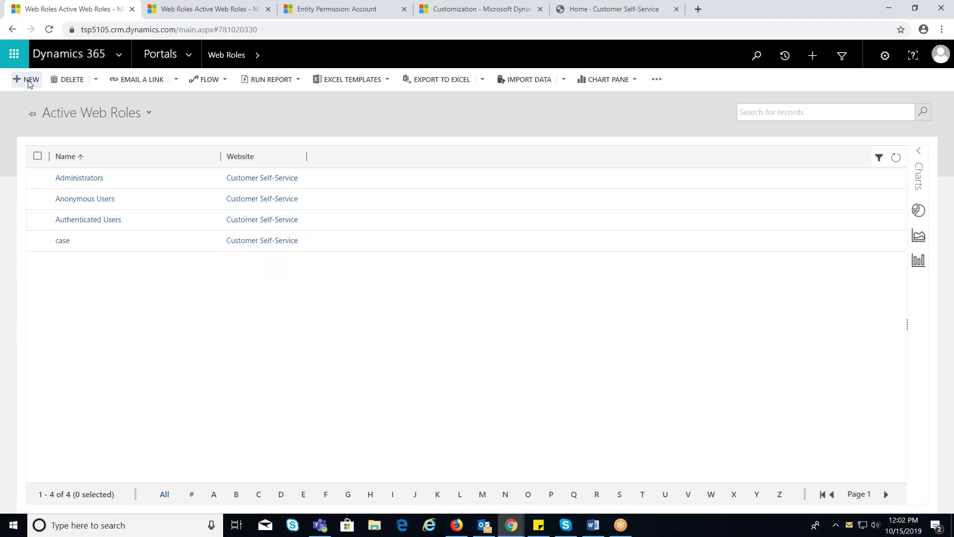
Step: Create the 'sales person' web role for Customer Self-Service, described 'Account entity permission', and save it
{"action": "left_click", "coordinate": [29, 81]}
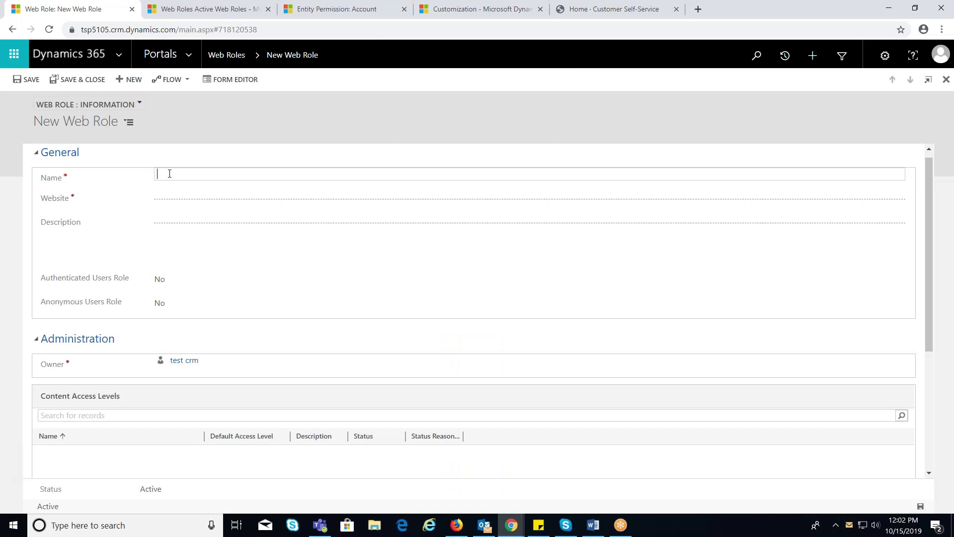
{"action": "type", "text": "sales person"}
{"action": "left_click", "coordinate": [175, 200]}
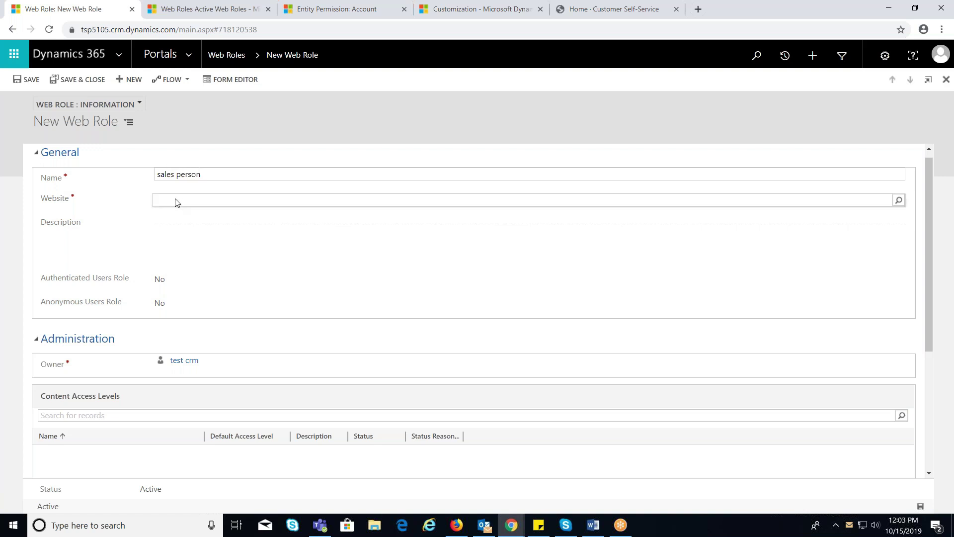
{"action": "left_click", "coordinate": [899, 200]}
{"action": "left_click", "coordinate": [230, 217]}
{"action": "left_click", "coordinate": [230, 232]}
{"action": "type", "text": "Account ent"}
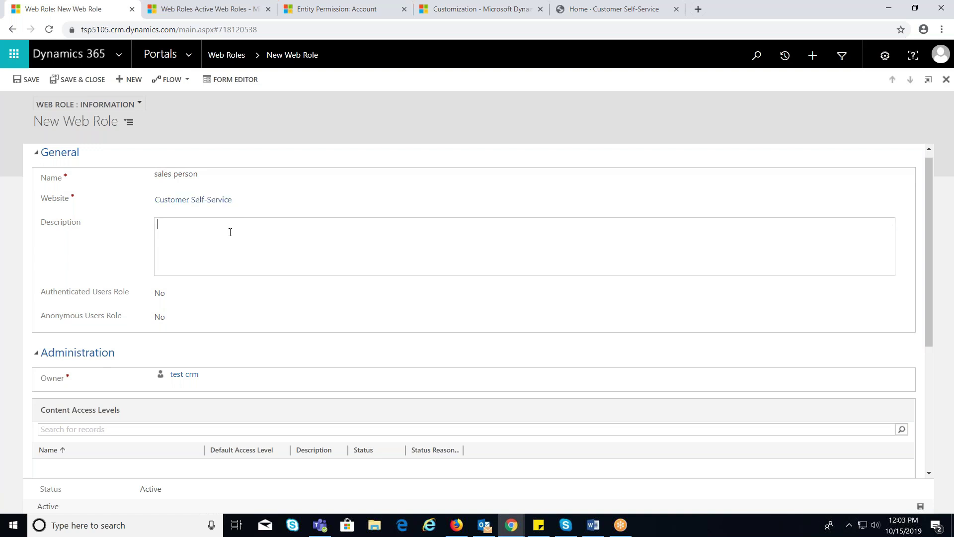
{"action": "type", "text": "ity permission"}
{"action": "key", "text": "ctrl+s"}
Step: Try the Anonymous Users Role option as Yes, then leave it set to No
{"action": "left_click", "coordinate": [158, 290]}
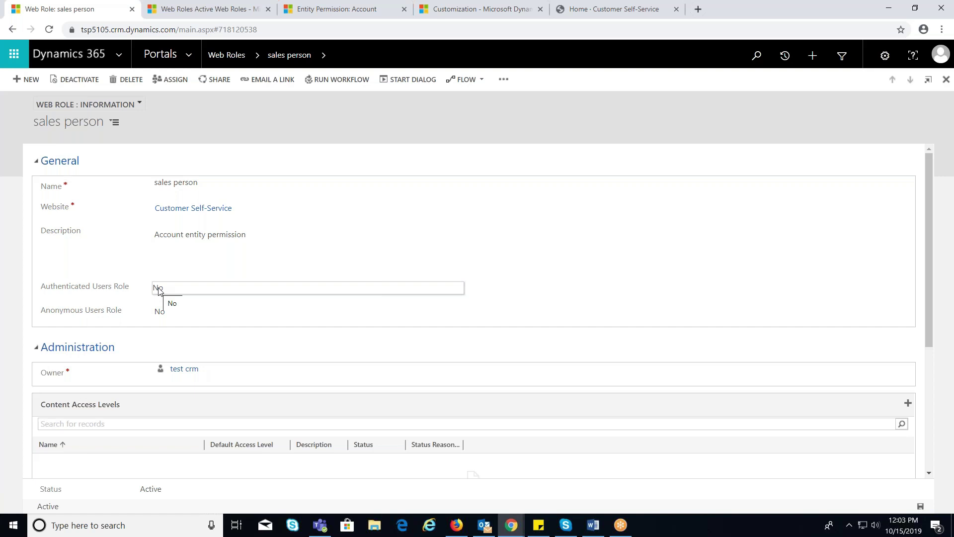
{"action": "left_click", "coordinate": [167, 317]}
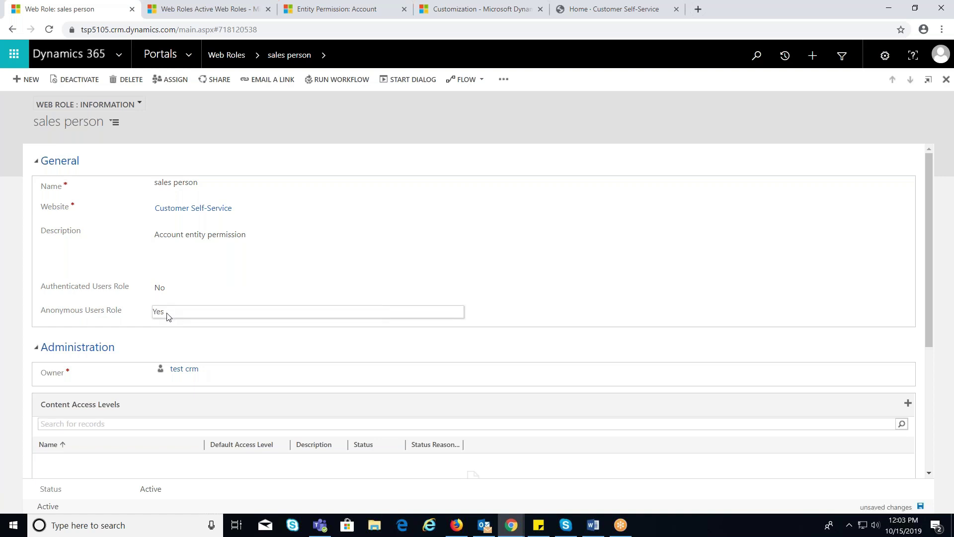
{"action": "left_click", "coordinate": [167, 316]}
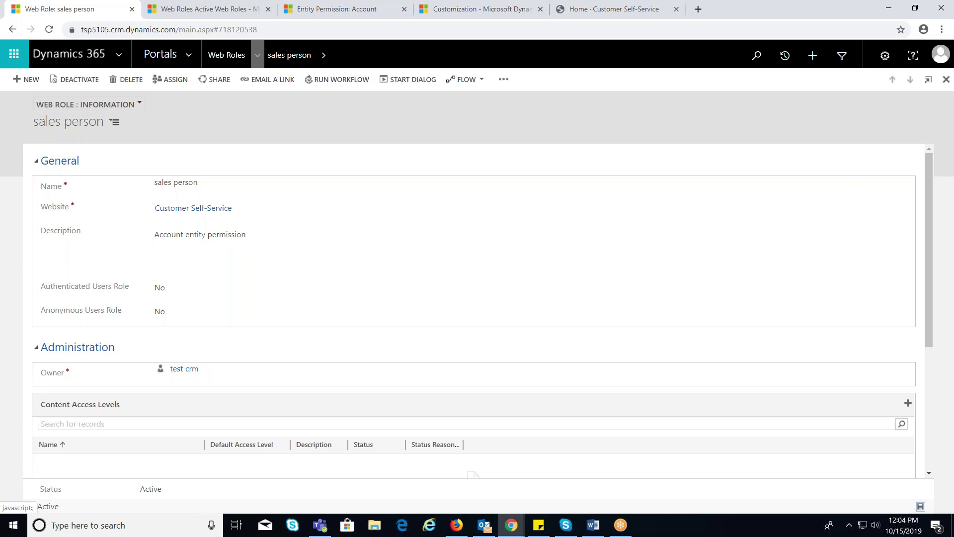
Step: Add the existing portal contact, found by name search, to the sales person role's contacts
{"action": "left_click", "coordinate": [322, 59]}
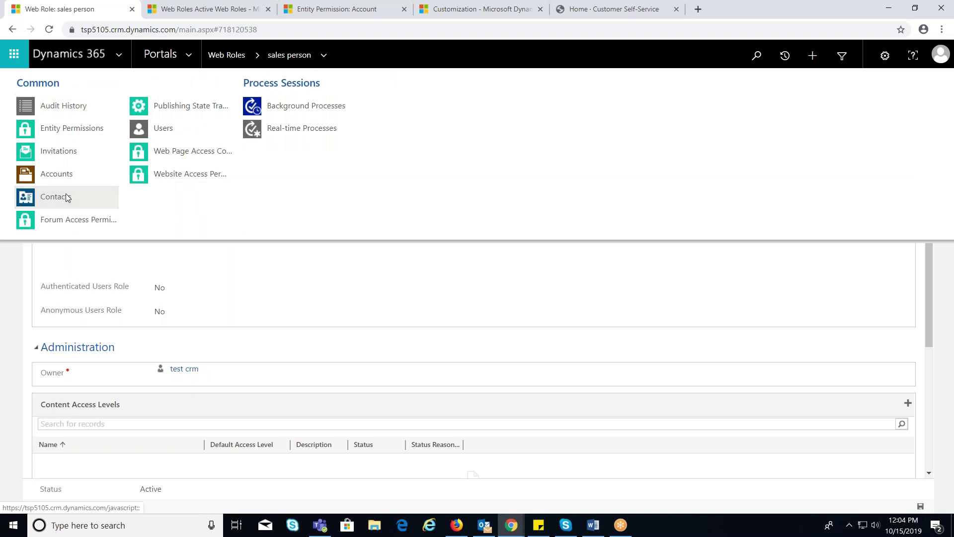
{"action": "left_click", "coordinate": [67, 197]}
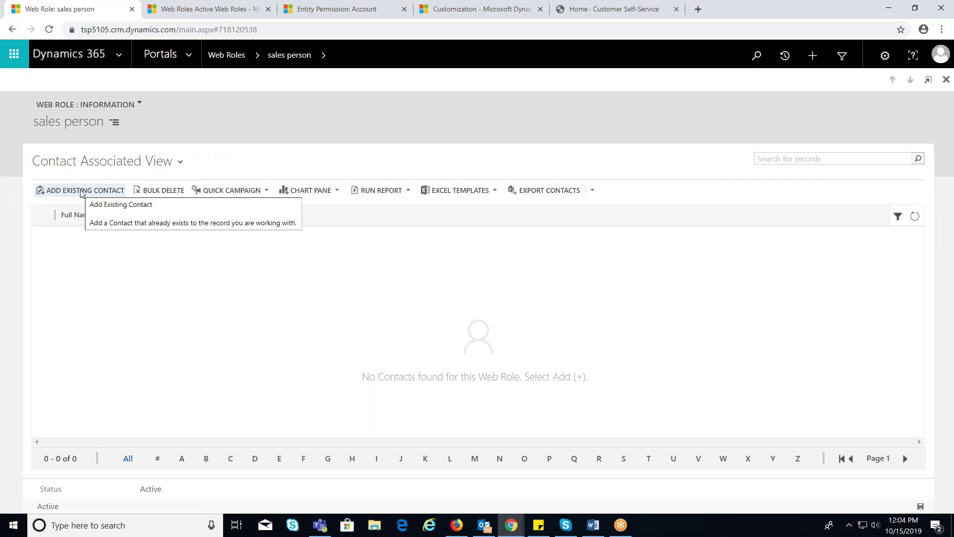
{"action": "left_click", "coordinate": [82, 191]}
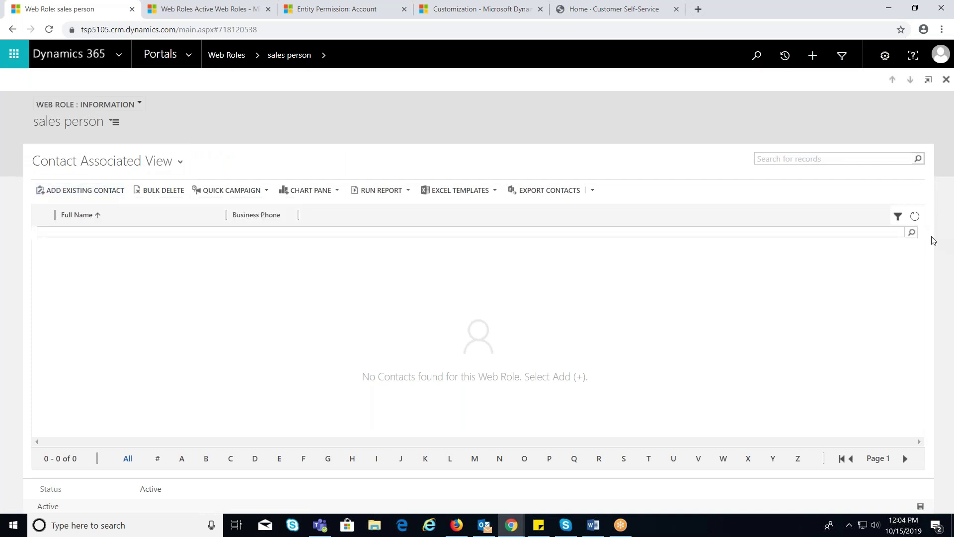
{"action": "left_click", "coordinate": [912, 232]}
{"action": "left_click", "coordinate": [138, 234]}
{"action": "type", "text": "monica"}
{"action": "left_click", "coordinate": [124, 251]}
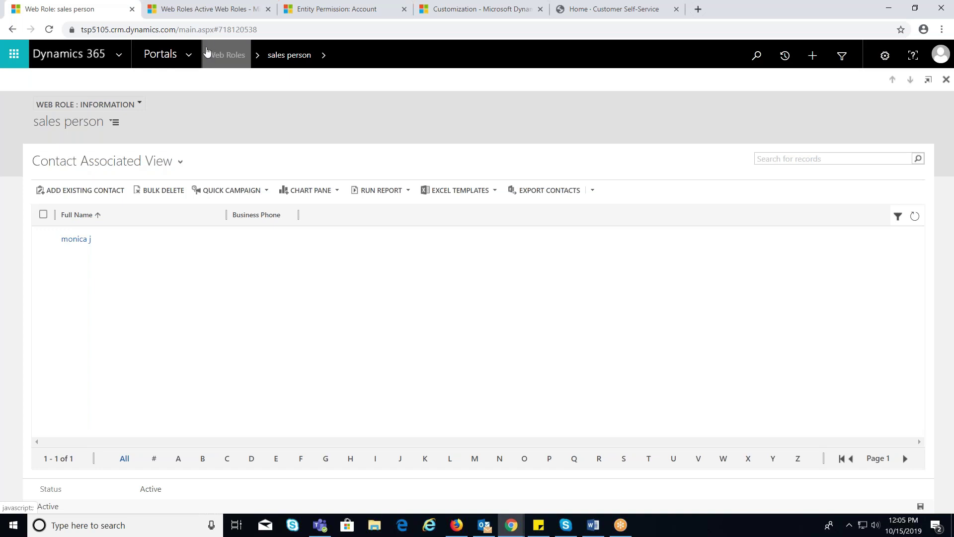
Step: Go to Entity Permissions under Portals Security and start a new permission record
{"action": "left_click", "coordinate": [186, 56]}
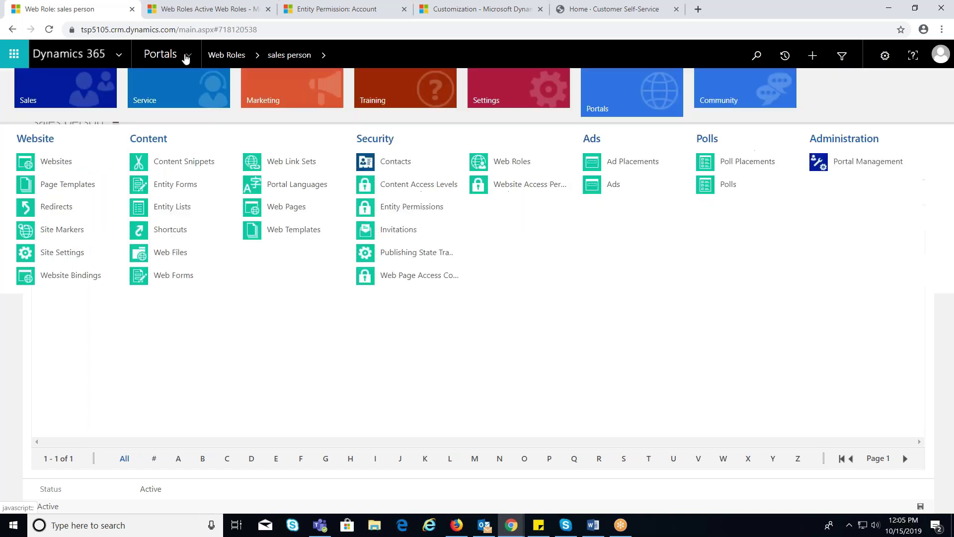
{"action": "left_click", "coordinate": [417, 204]}
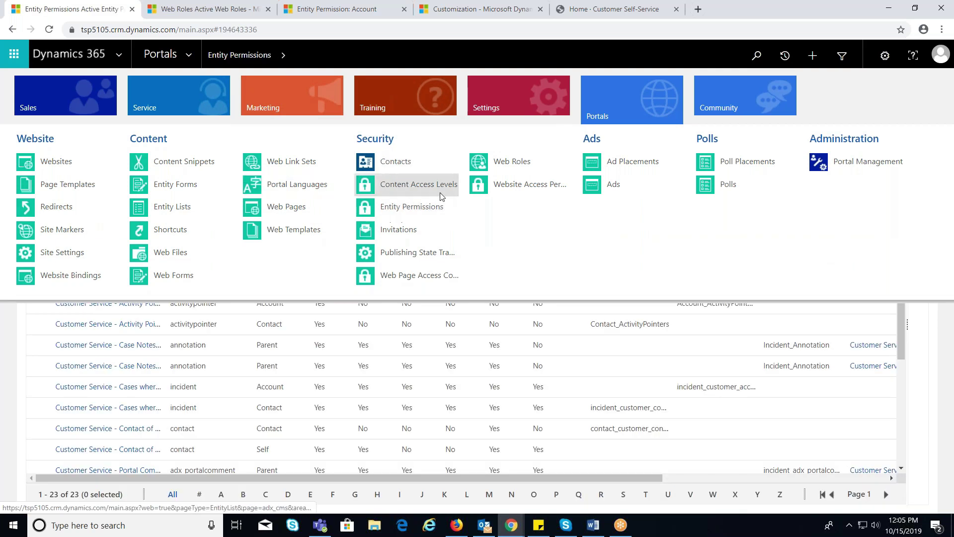
{"action": "left_click", "coordinate": [411, 207]}
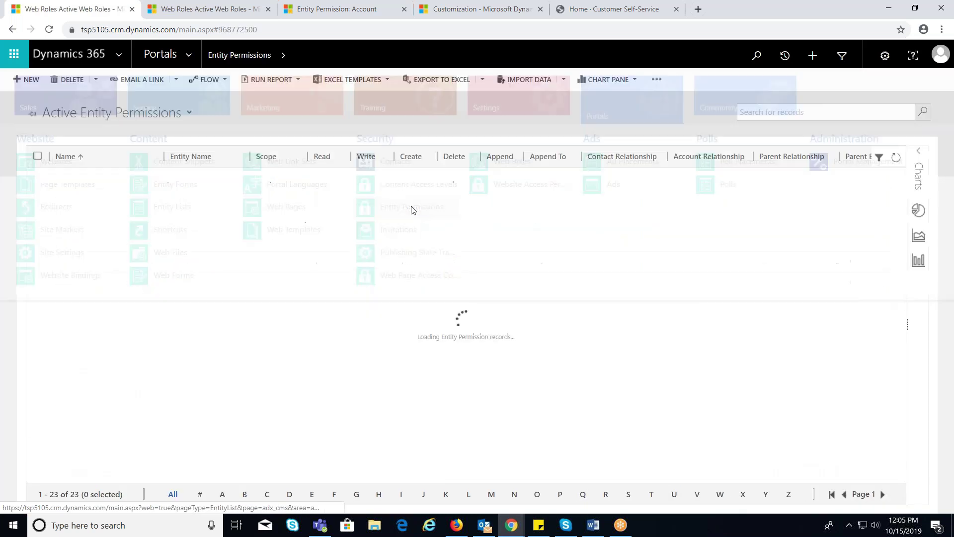
{"action": "left_click", "coordinate": [27, 80]}
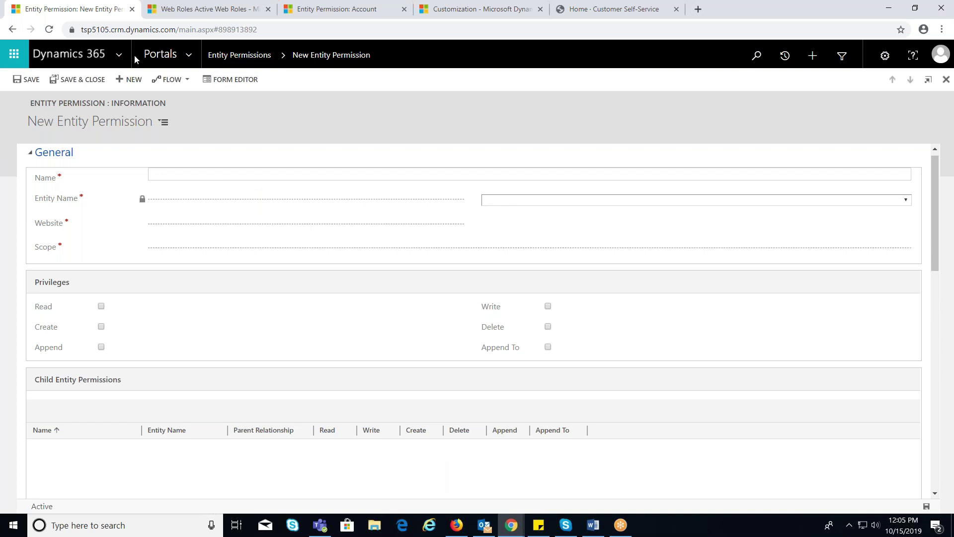
Step: Fill in name Account, entity account and website Customer Self-Service on the new permission
{"action": "type", "text": "Account"}
{"action": "left_click", "coordinate": [499, 201]}
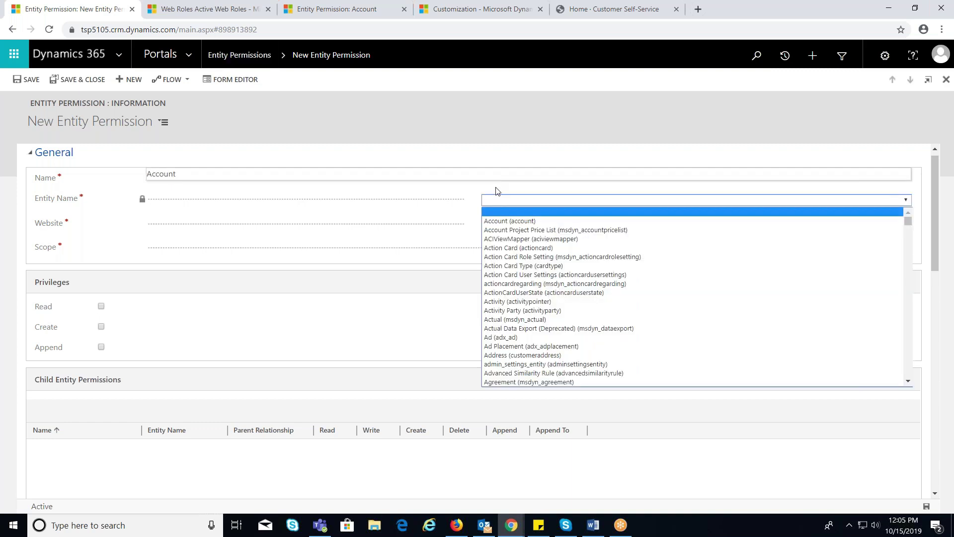
{"action": "left_click", "coordinate": [499, 220]}
{"action": "left_click", "coordinate": [243, 223]}
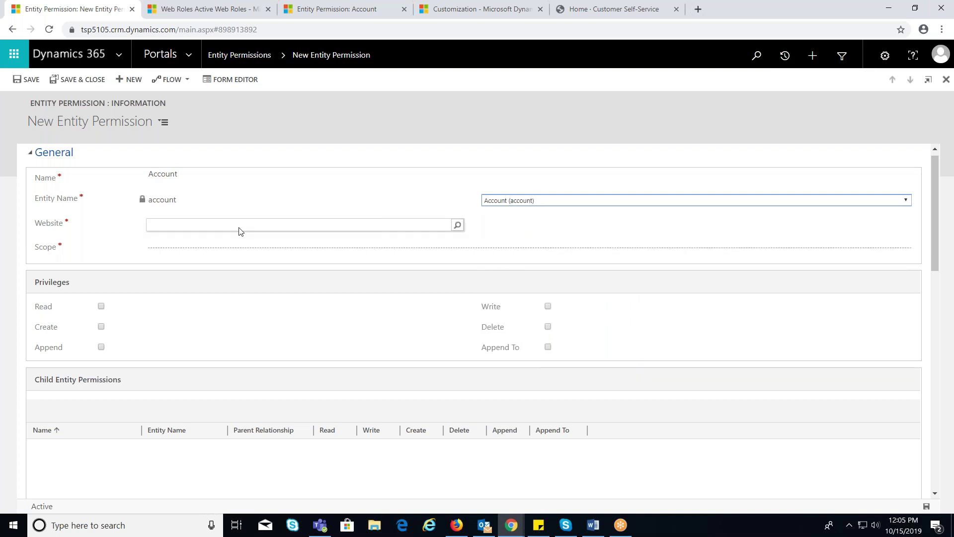
{"action": "left_click", "coordinate": [457, 226]}
{"action": "left_click", "coordinate": [260, 245]}
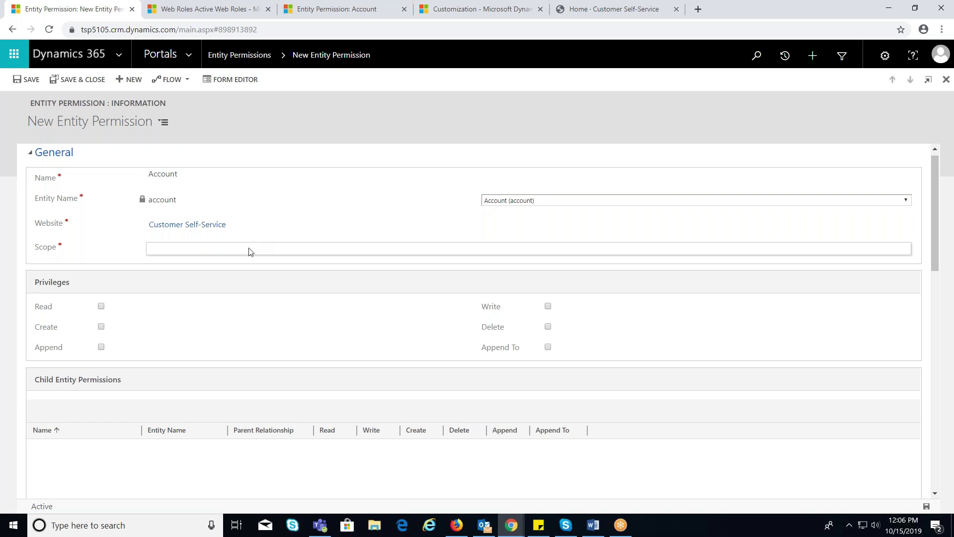
{"action": "left_click", "coordinate": [249, 252]}
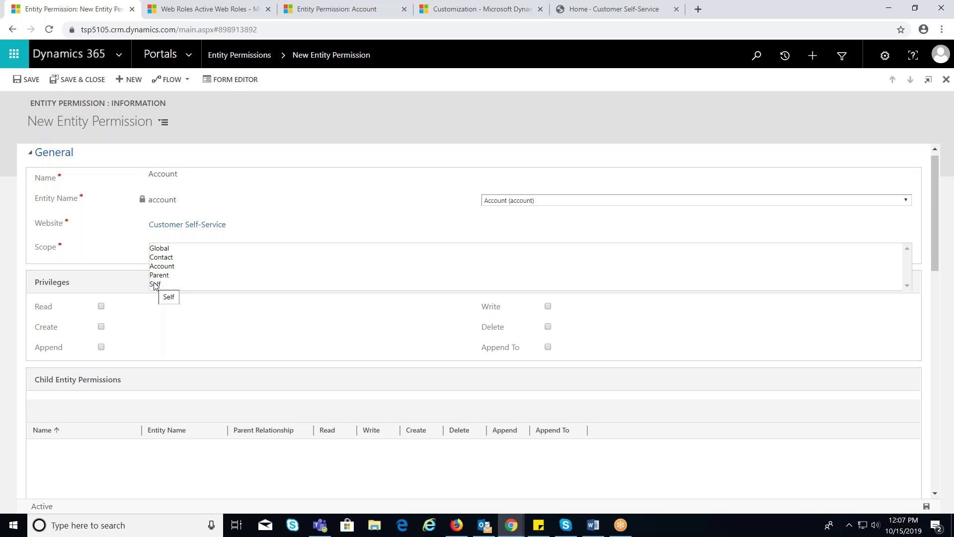
Step: Set the permission scope to Global, grant Read and Create, and save it
{"action": "left_click", "coordinate": [155, 248]}
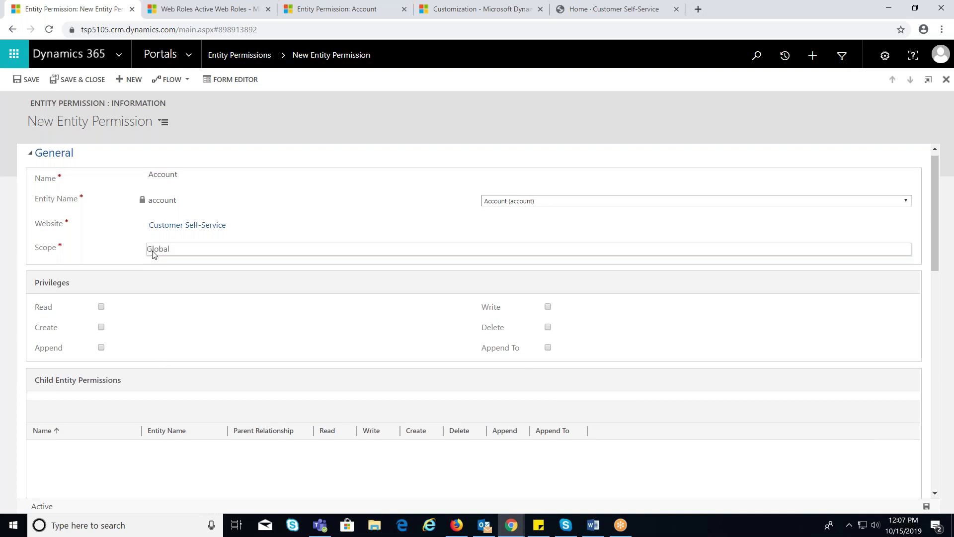
{"action": "left_click", "coordinate": [102, 306]}
{"action": "left_click", "coordinate": [101, 328]}
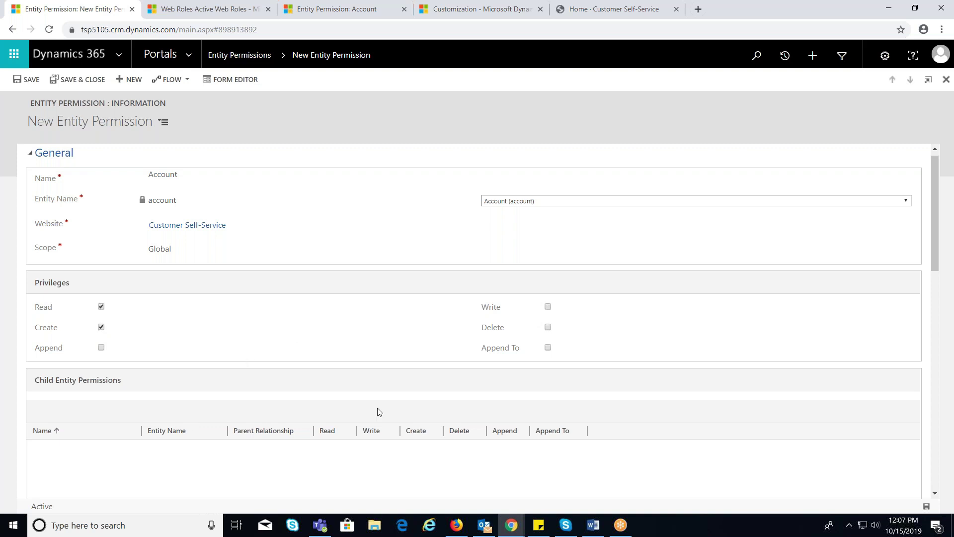
{"action": "scroll", "coordinate": [654, 431], "scroll_direction": "down", "scroll_amount": 6}
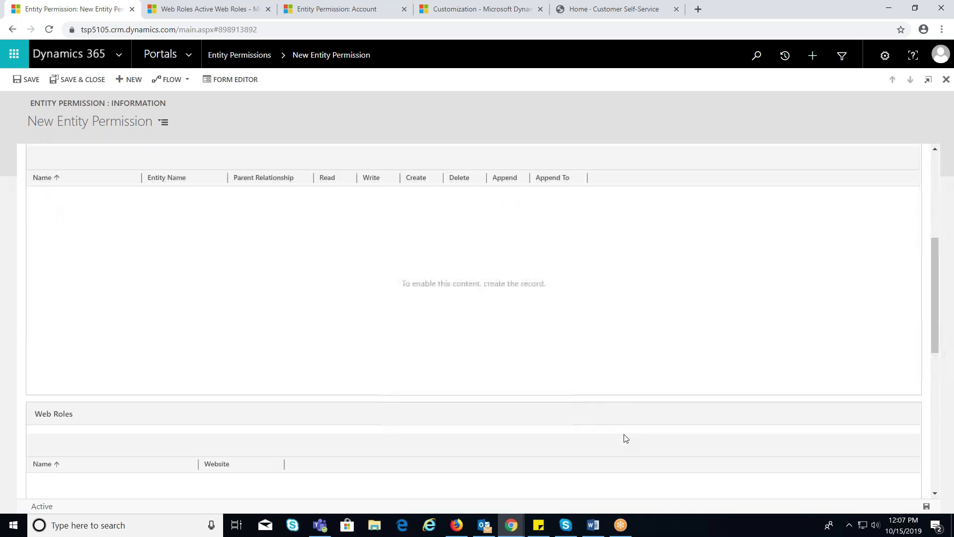
{"action": "left_click", "coordinate": [926, 506]}
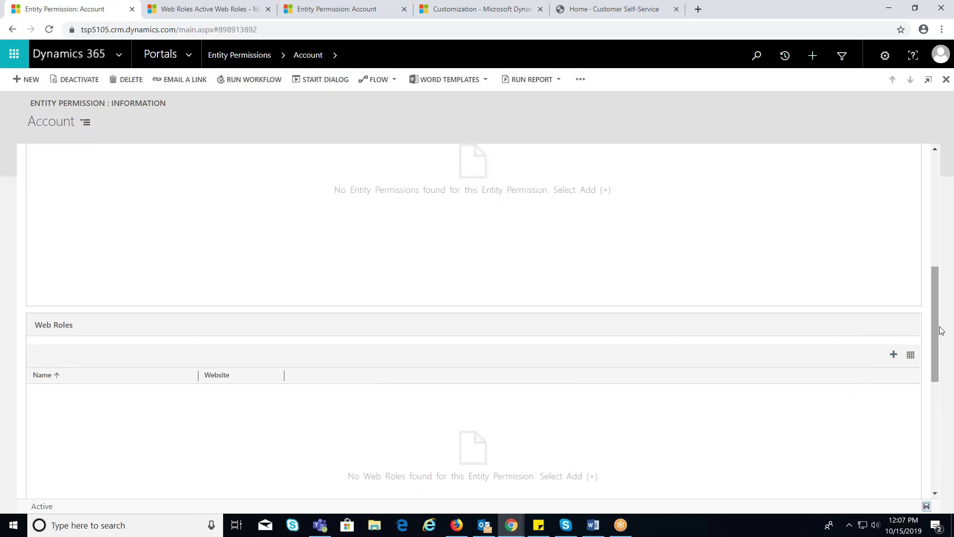
Step: Attach the sales person web role to the Account permission, then go to Entity Lists
{"action": "scroll", "coordinate": [939, 340], "scroll_direction": "down", "scroll_amount": 1}
{"action": "left_click", "coordinate": [893, 325]}
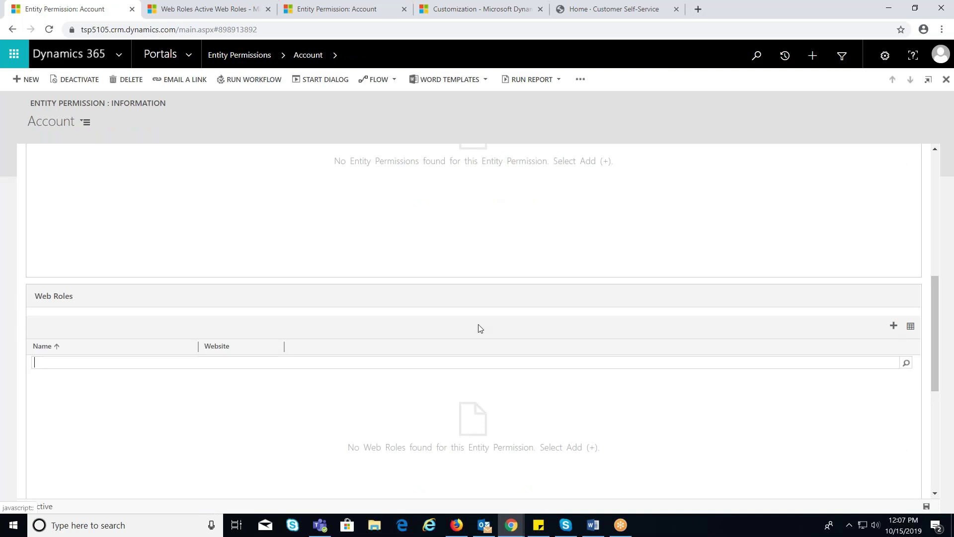
{"action": "type", "text": "sales"}
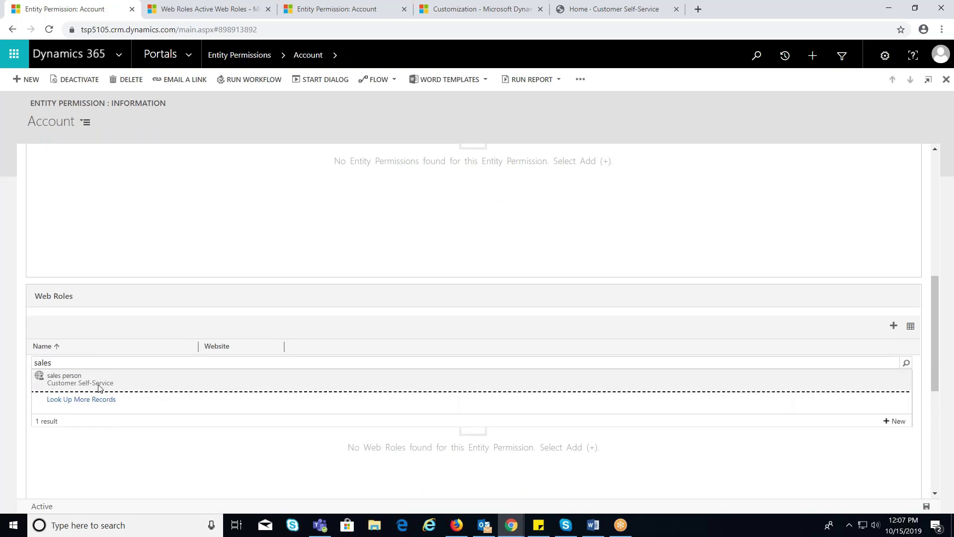
{"action": "left_click", "coordinate": [99, 388]}
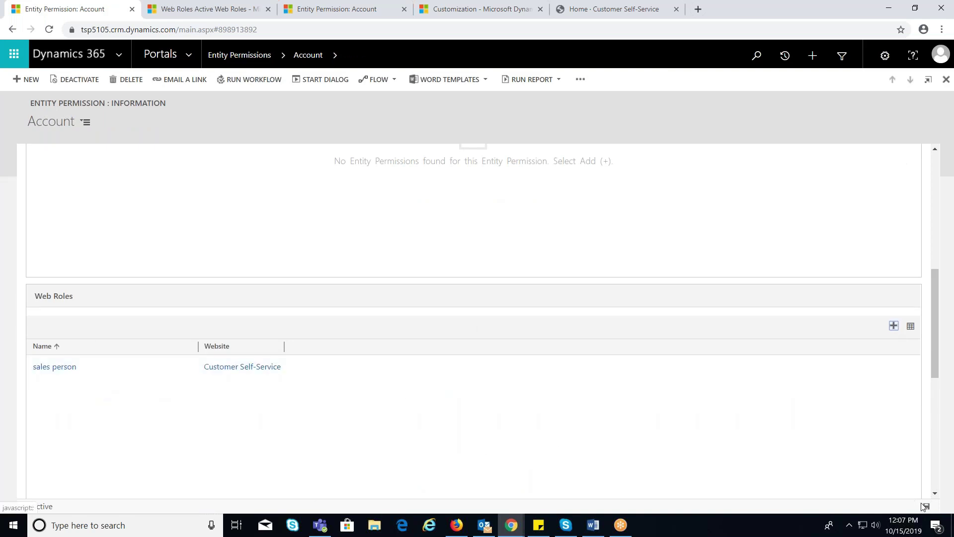
{"action": "left_click", "coordinate": [188, 55]}
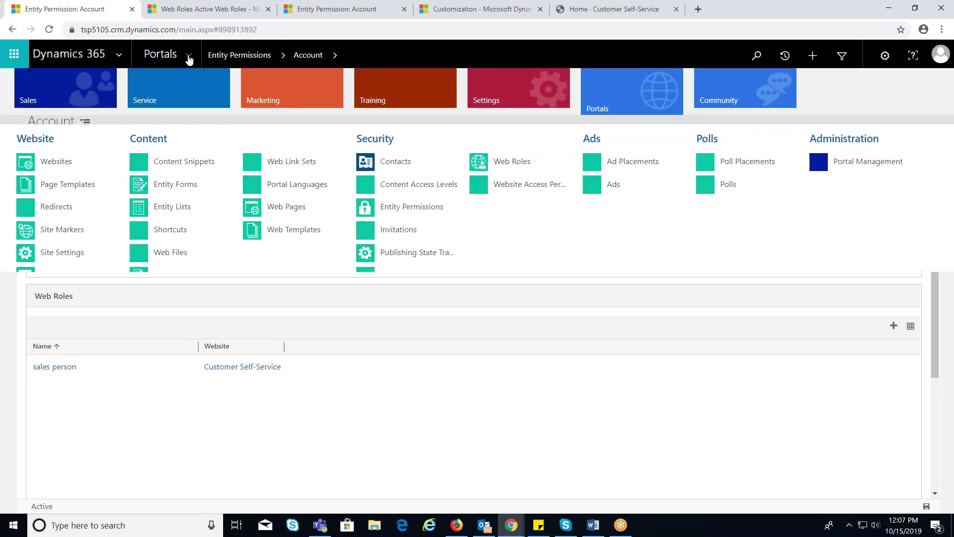
{"action": "left_click", "coordinate": [180, 203]}
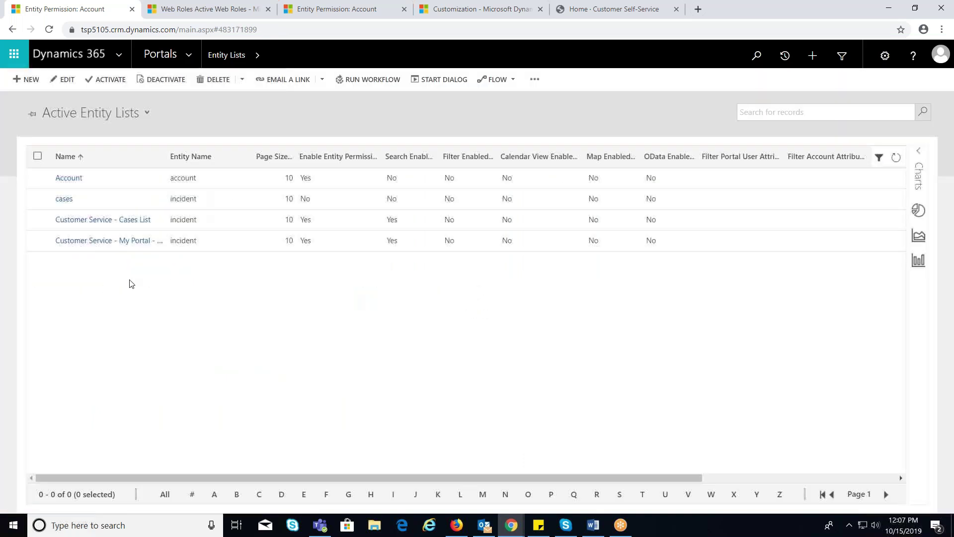
Step: Open the Account entity list to check Enable Entity Permissions, then switch to the portal
{"action": "double_click", "coordinate": [122, 178]}
{"action": "scroll", "coordinate": [62, 339], "scroll_direction": "down", "scroll_amount": 5}
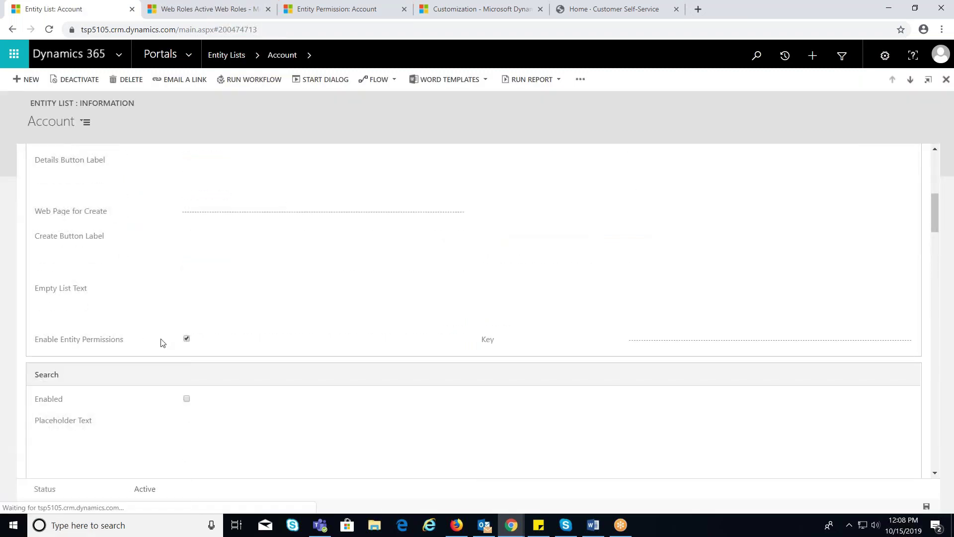
{"action": "left_click", "coordinate": [585, 12]}
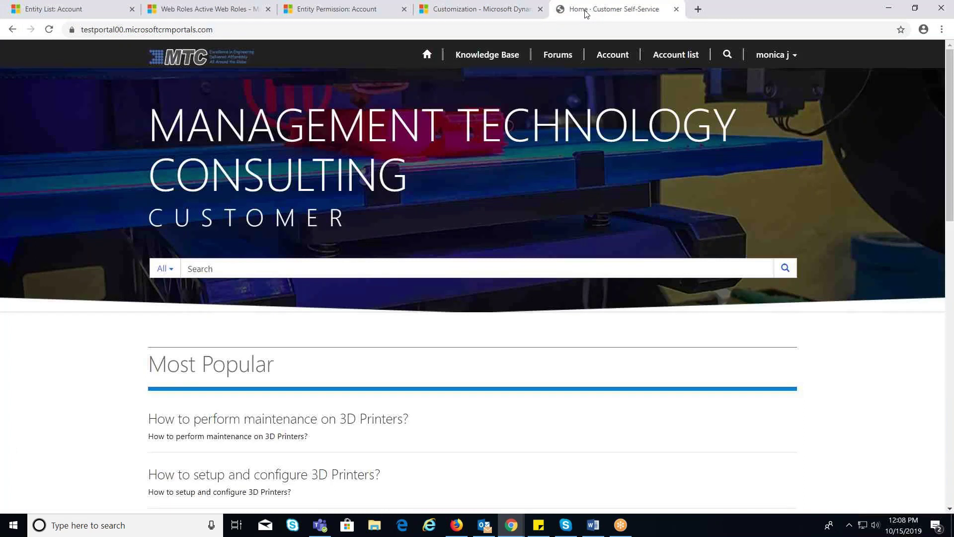
Step: Open A. Datum from the portal Account list, try editing SIC Code 65454, then start a new account
{"action": "left_click", "coordinate": [661, 59]}
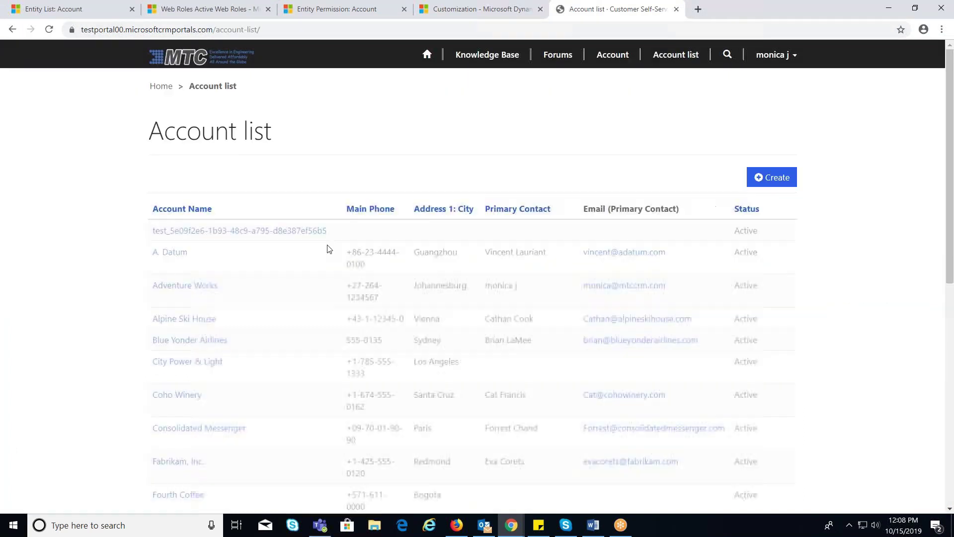
{"action": "left_click", "coordinate": [170, 253]}
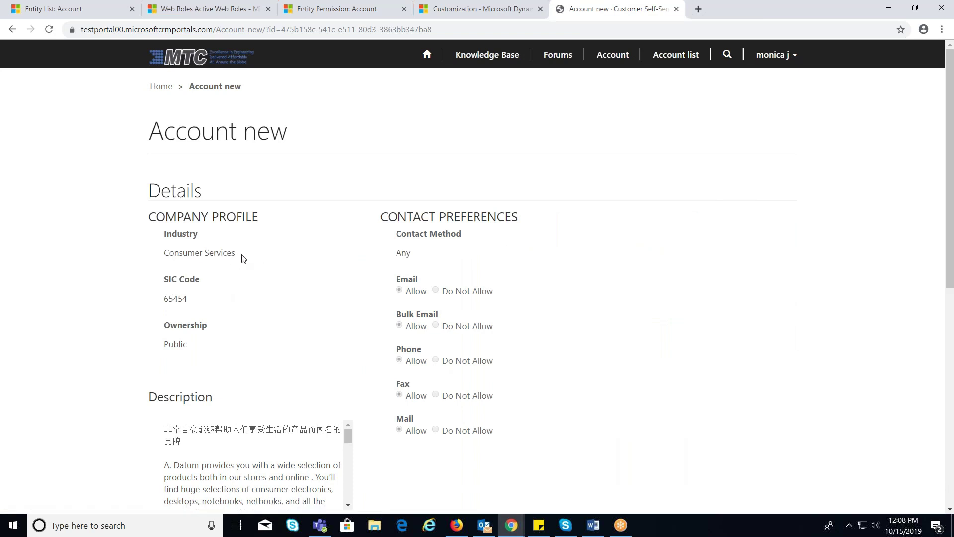
{"action": "double_click", "coordinate": [175, 300]}
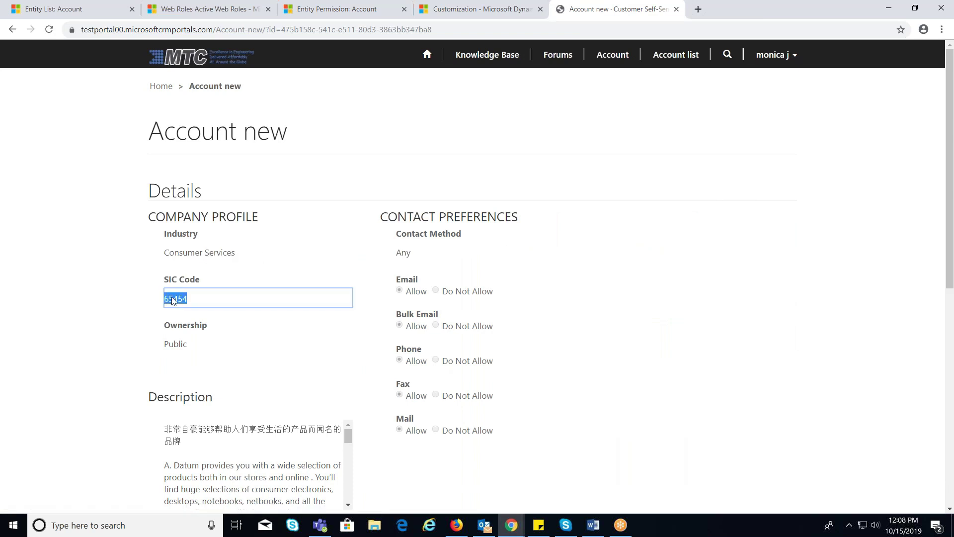
{"action": "left_click", "coordinate": [199, 303]}
{"action": "double_click", "coordinate": [199, 303]}
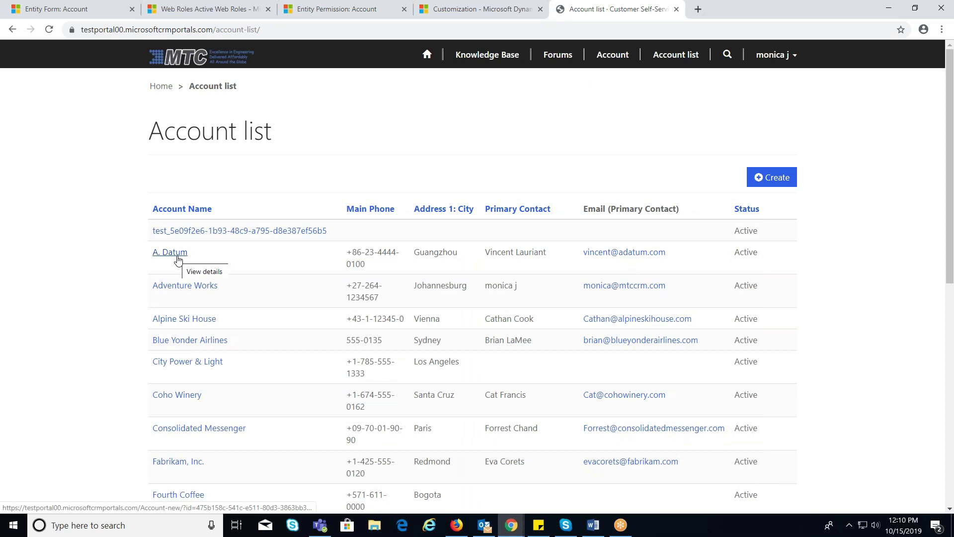
{"action": "left_click", "coordinate": [780, 182]}
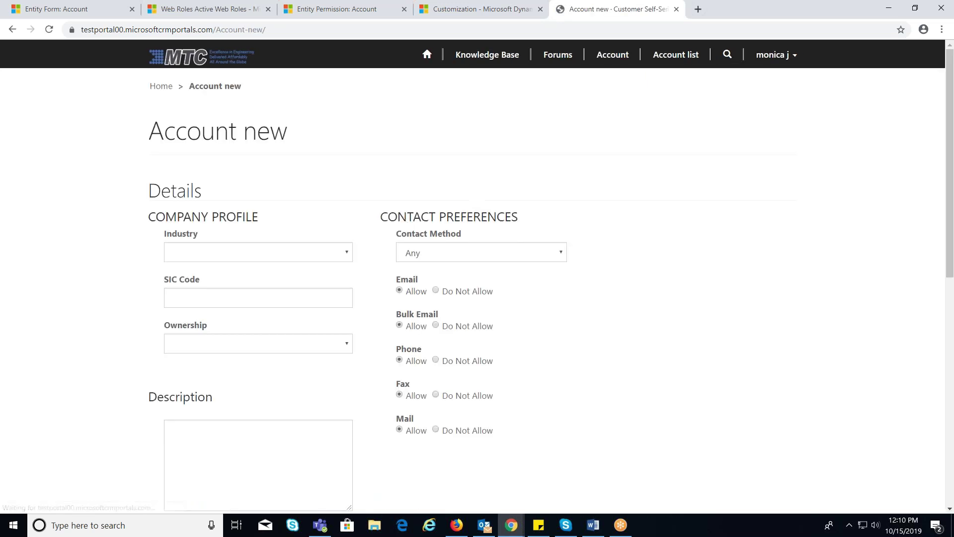